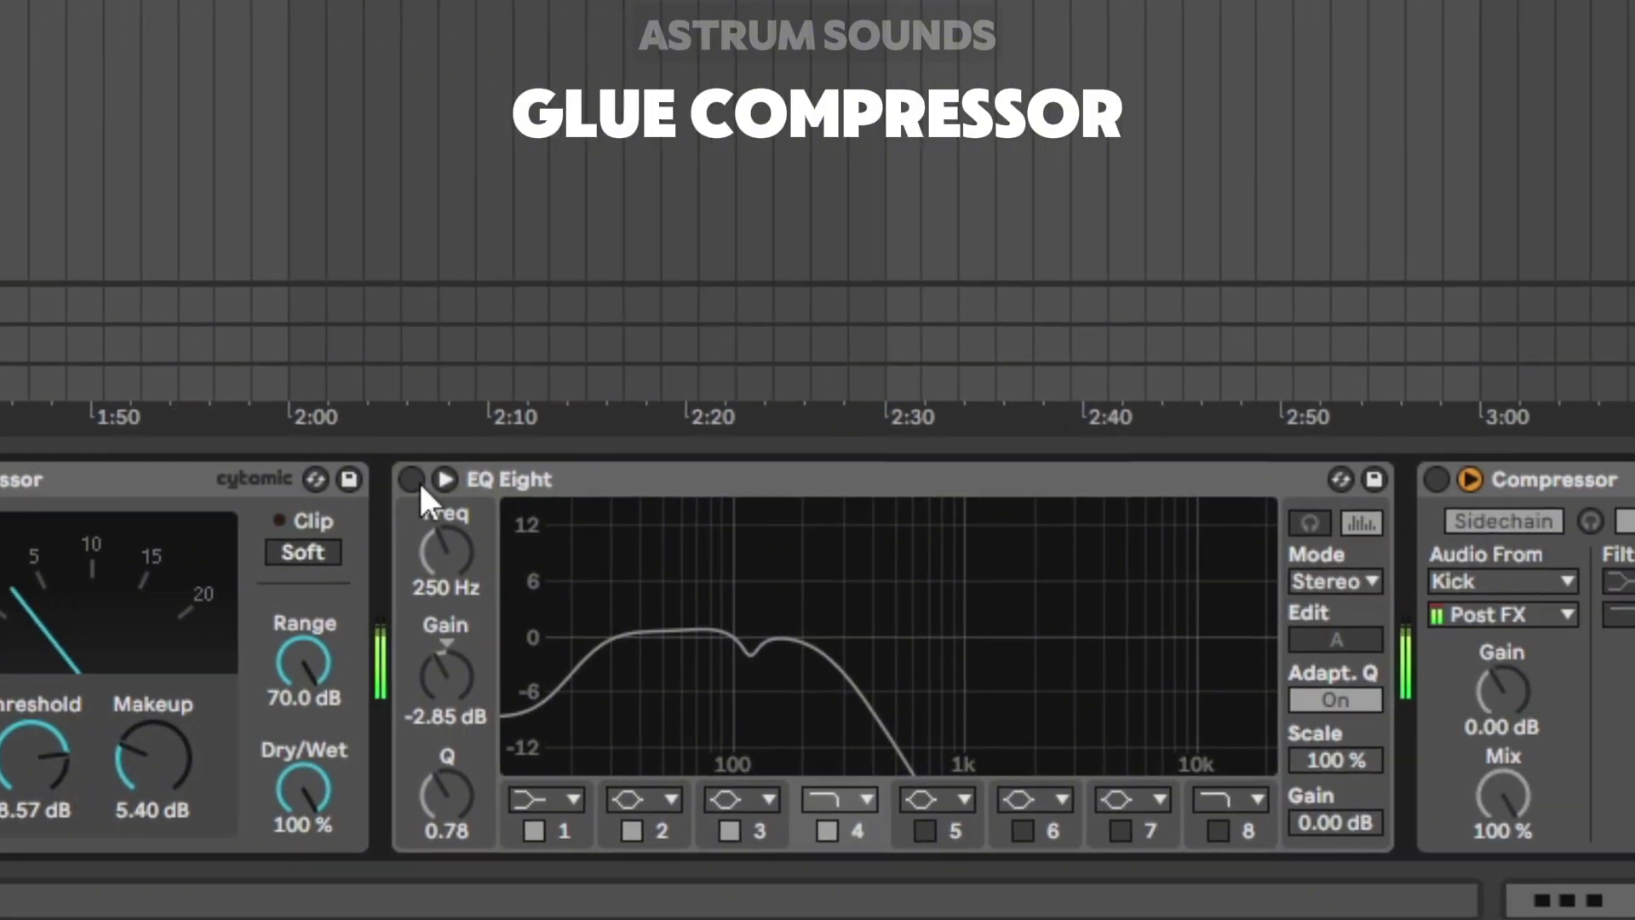
- Turn on the EQ Eight after the Glue Compressor and the Mid Bass track's Saturator, Overdrive, EQ Eight, Delay and Compressor
{"action": "left_click", "coordinate": [411, 479]}
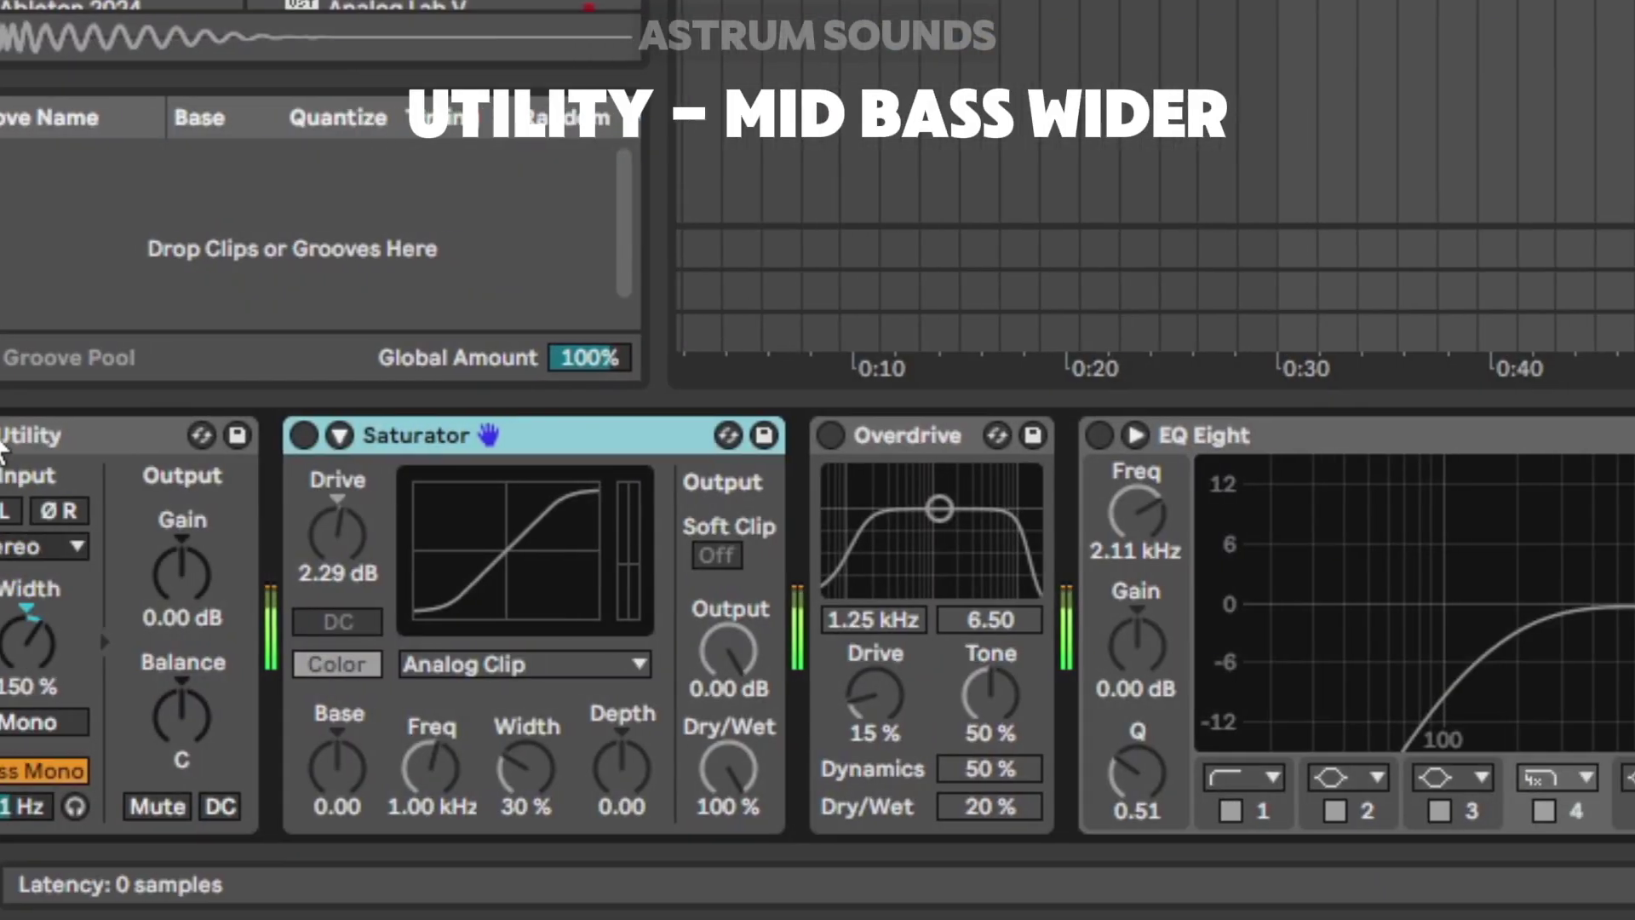
{"action": "left_click", "coordinate": [187, 436]}
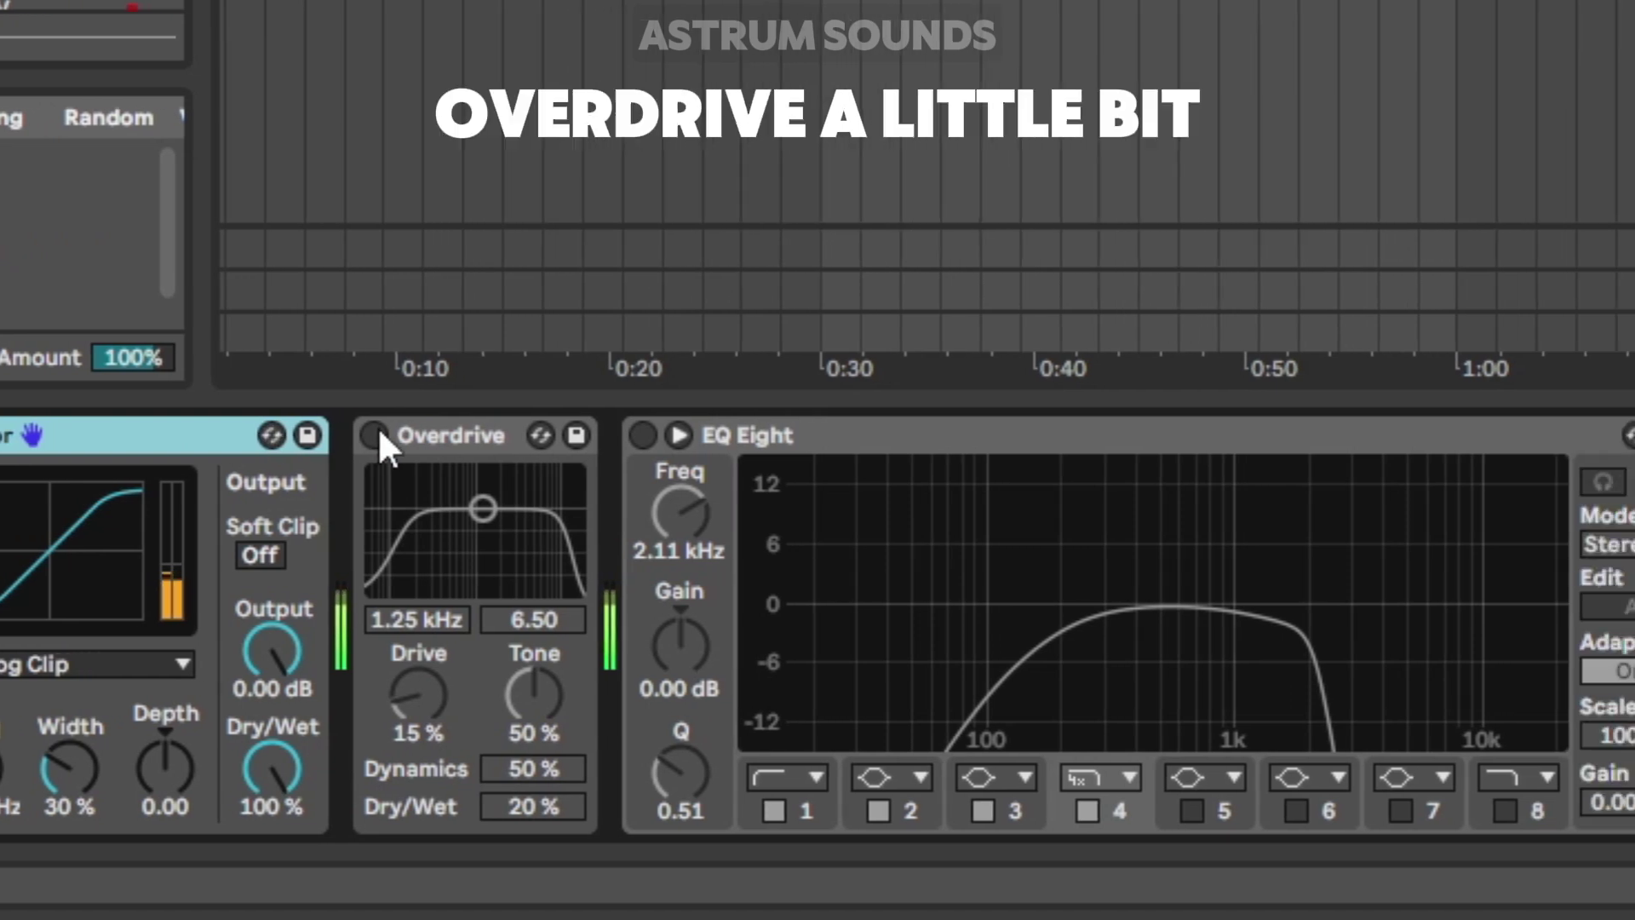
{"action": "left_click", "coordinate": [716, 435]}
{"action": "left_click", "coordinate": [528, 435]}
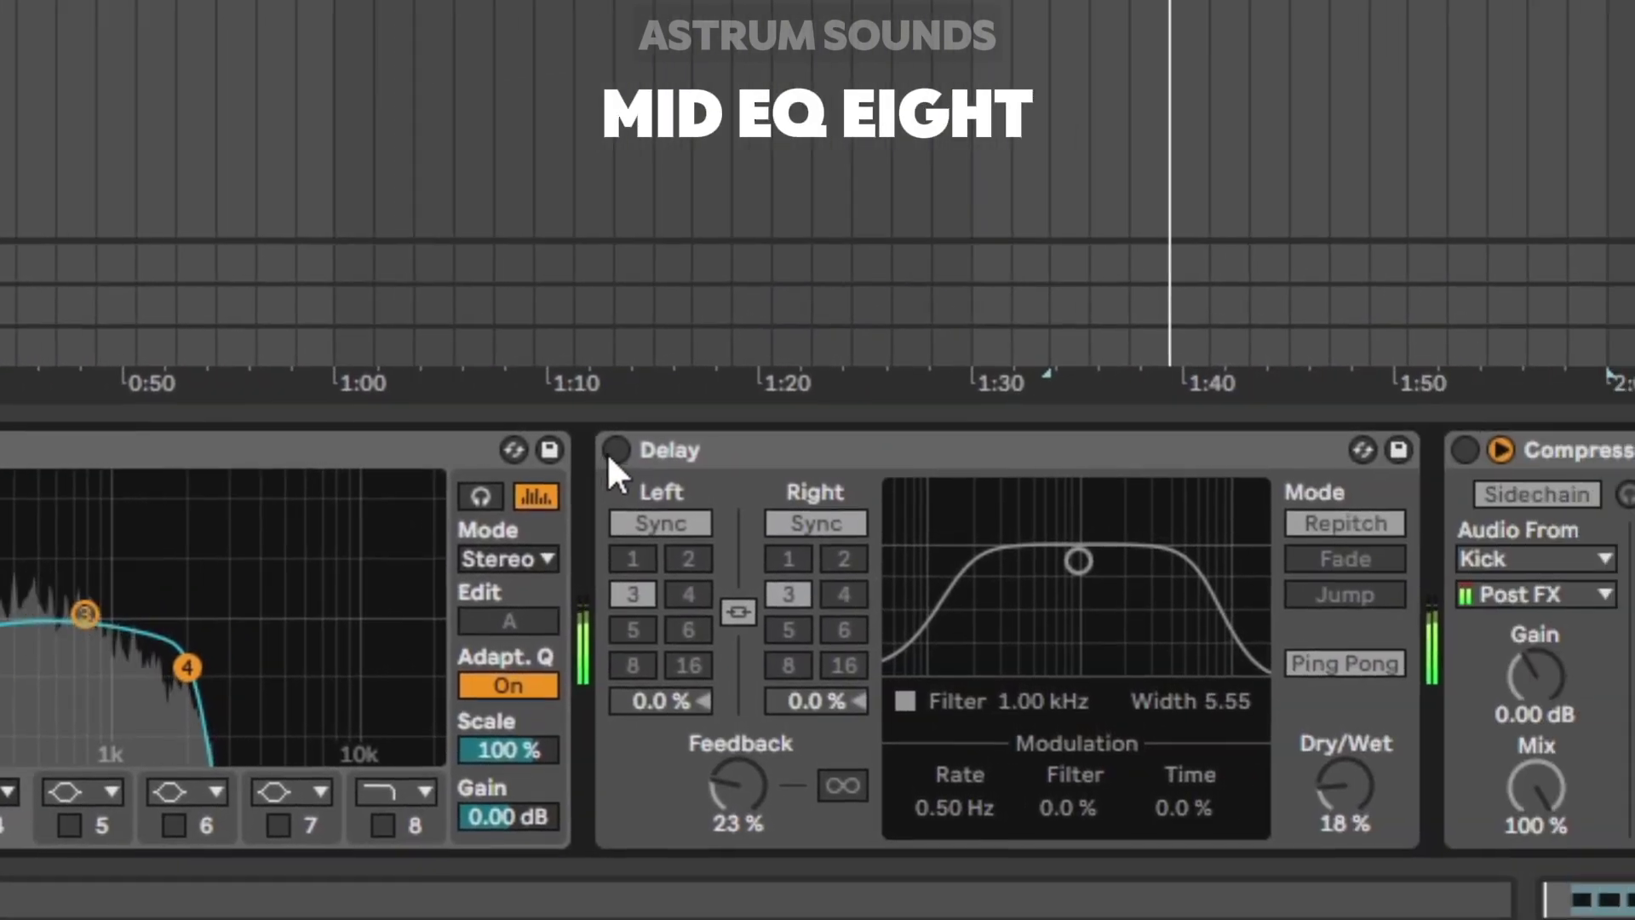
{"action": "left_click", "coordinate": [612, 451]}
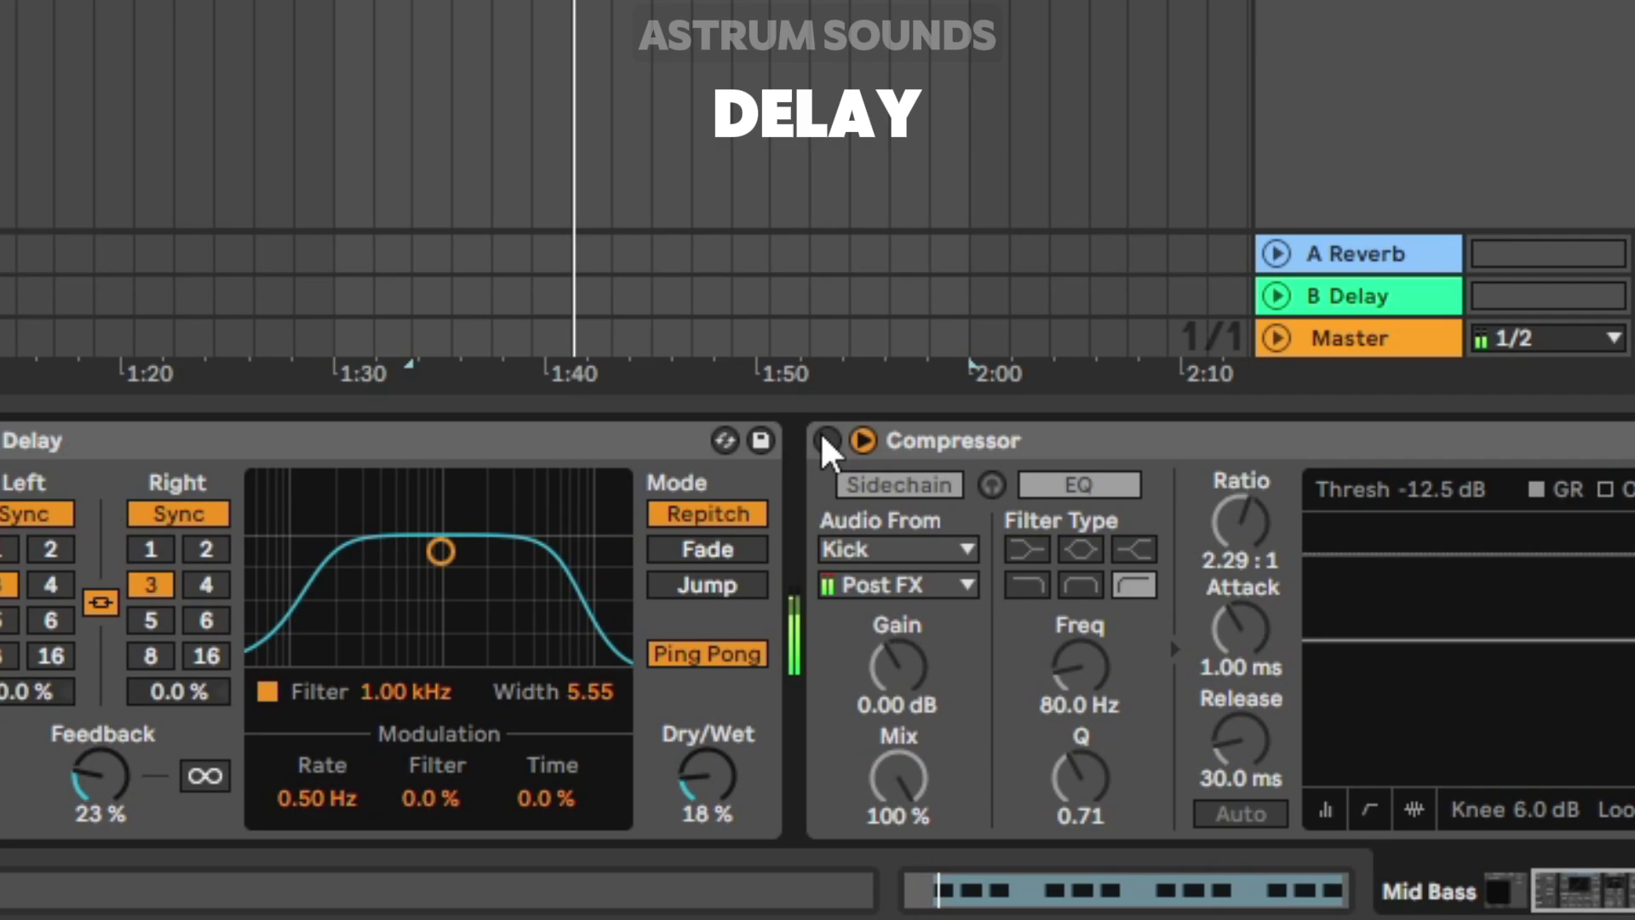
{"action": "left_click", "coordinate": [826, 439]}
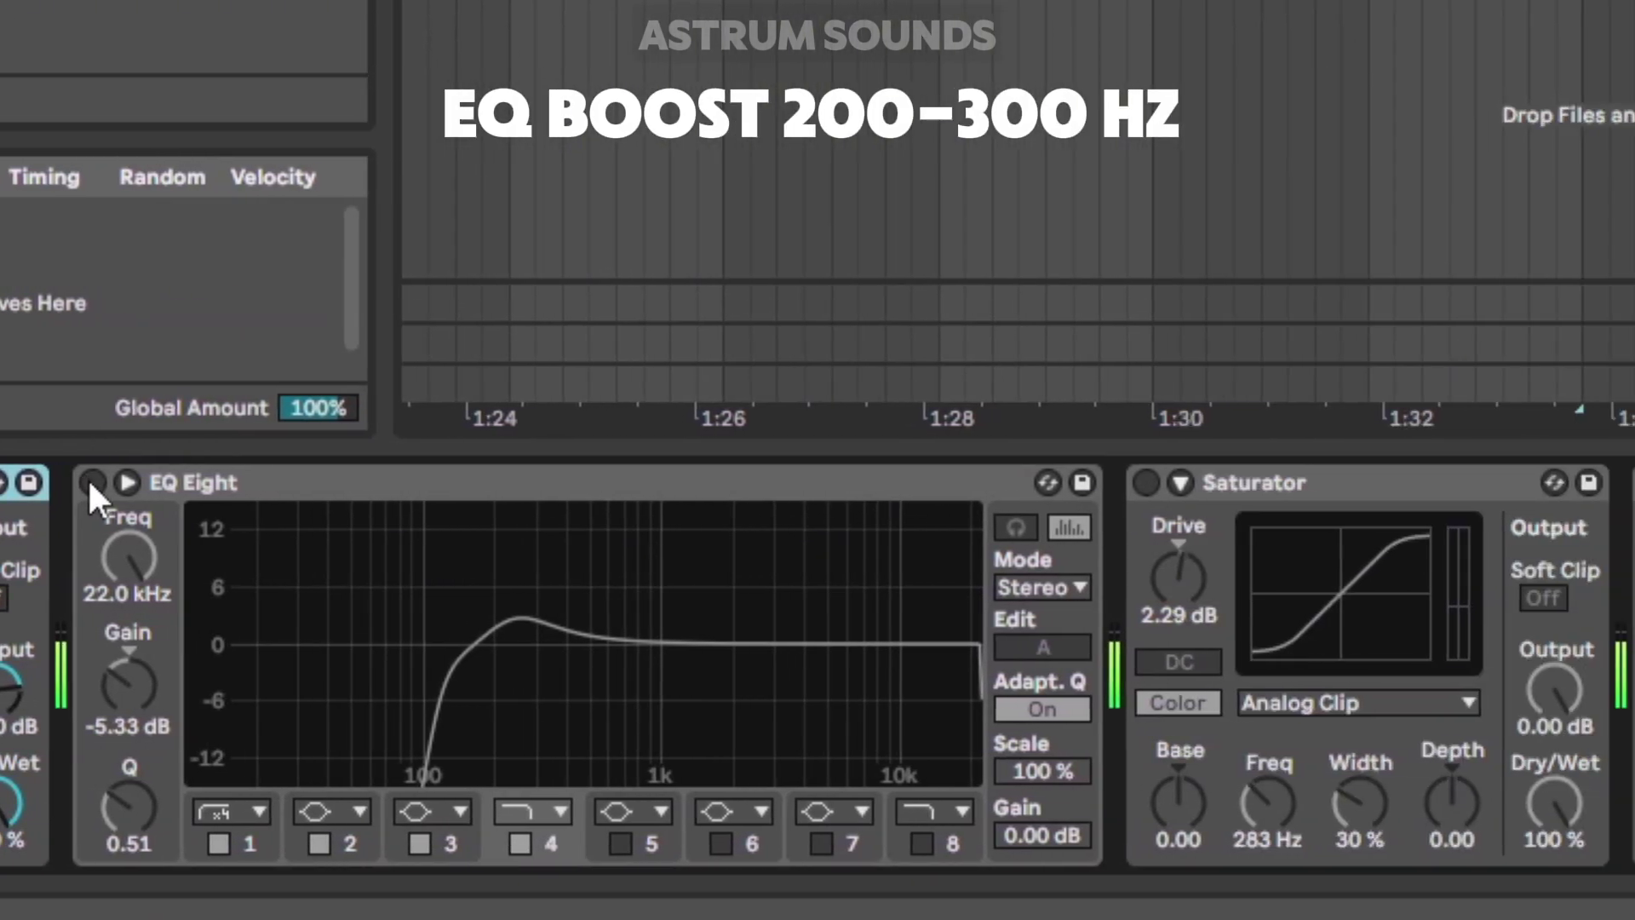
- Turn on the EQ Eight with the 200–300 Hz boost and the Saturator, Overdrive and second EQ Eight that follow it
{"action": "left_click", "coordinate": [93, 481]}
{"action": "left_click", "coordinate": [1146, 482]}
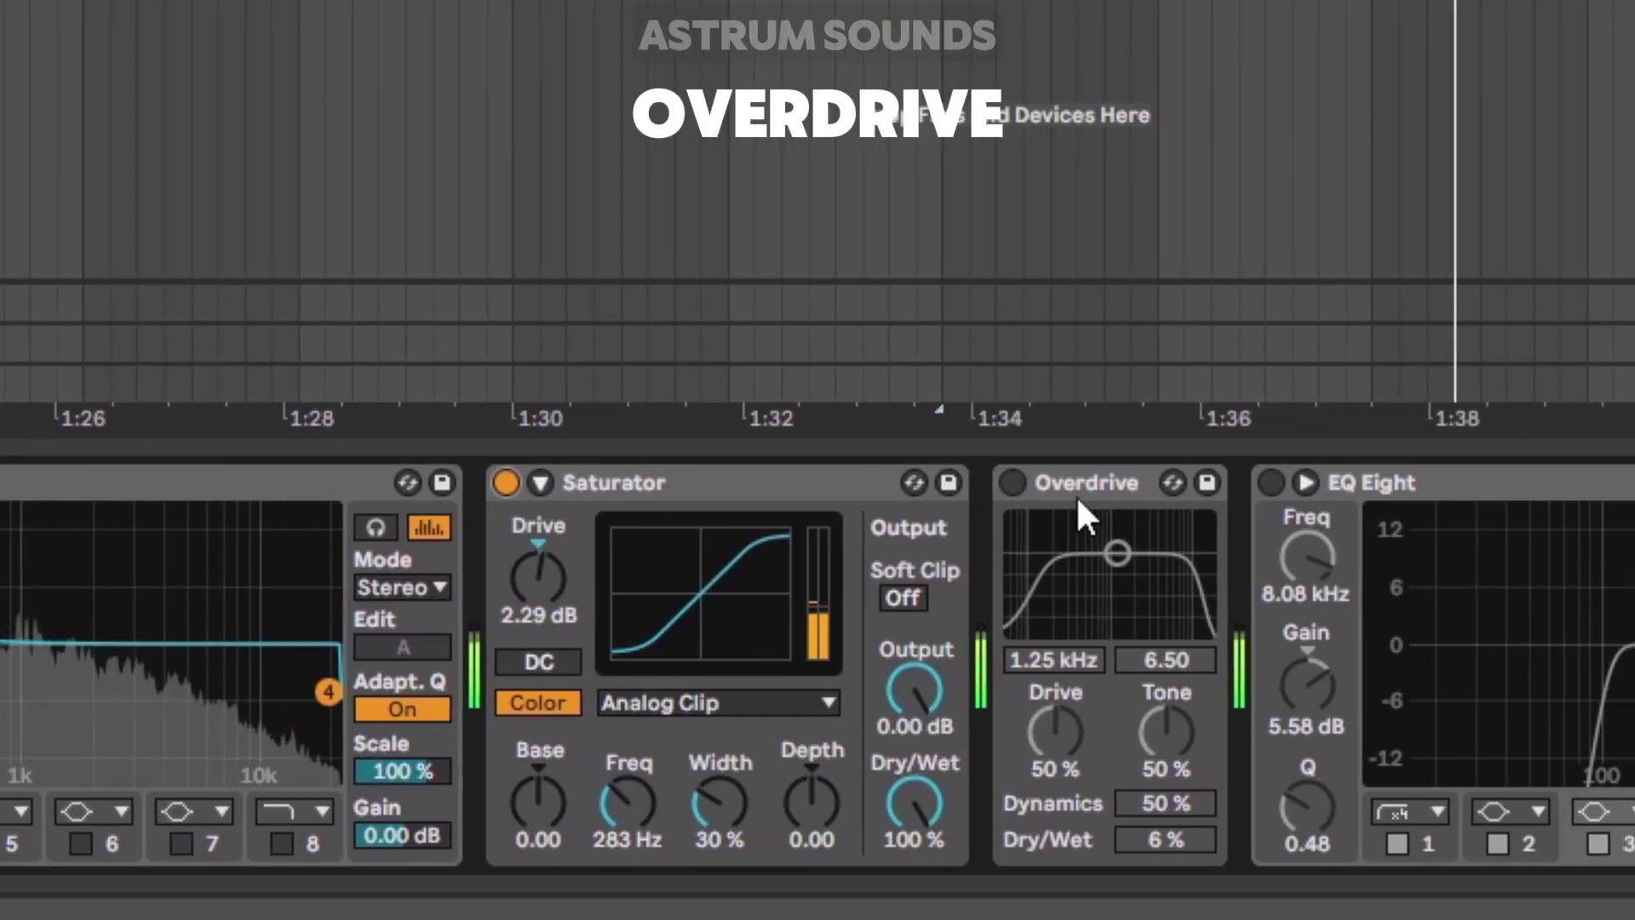
{"action": "left_click", "coordinate": [1012, 482]}
{"action": "left_click", "coordinate": [1269, 482]}
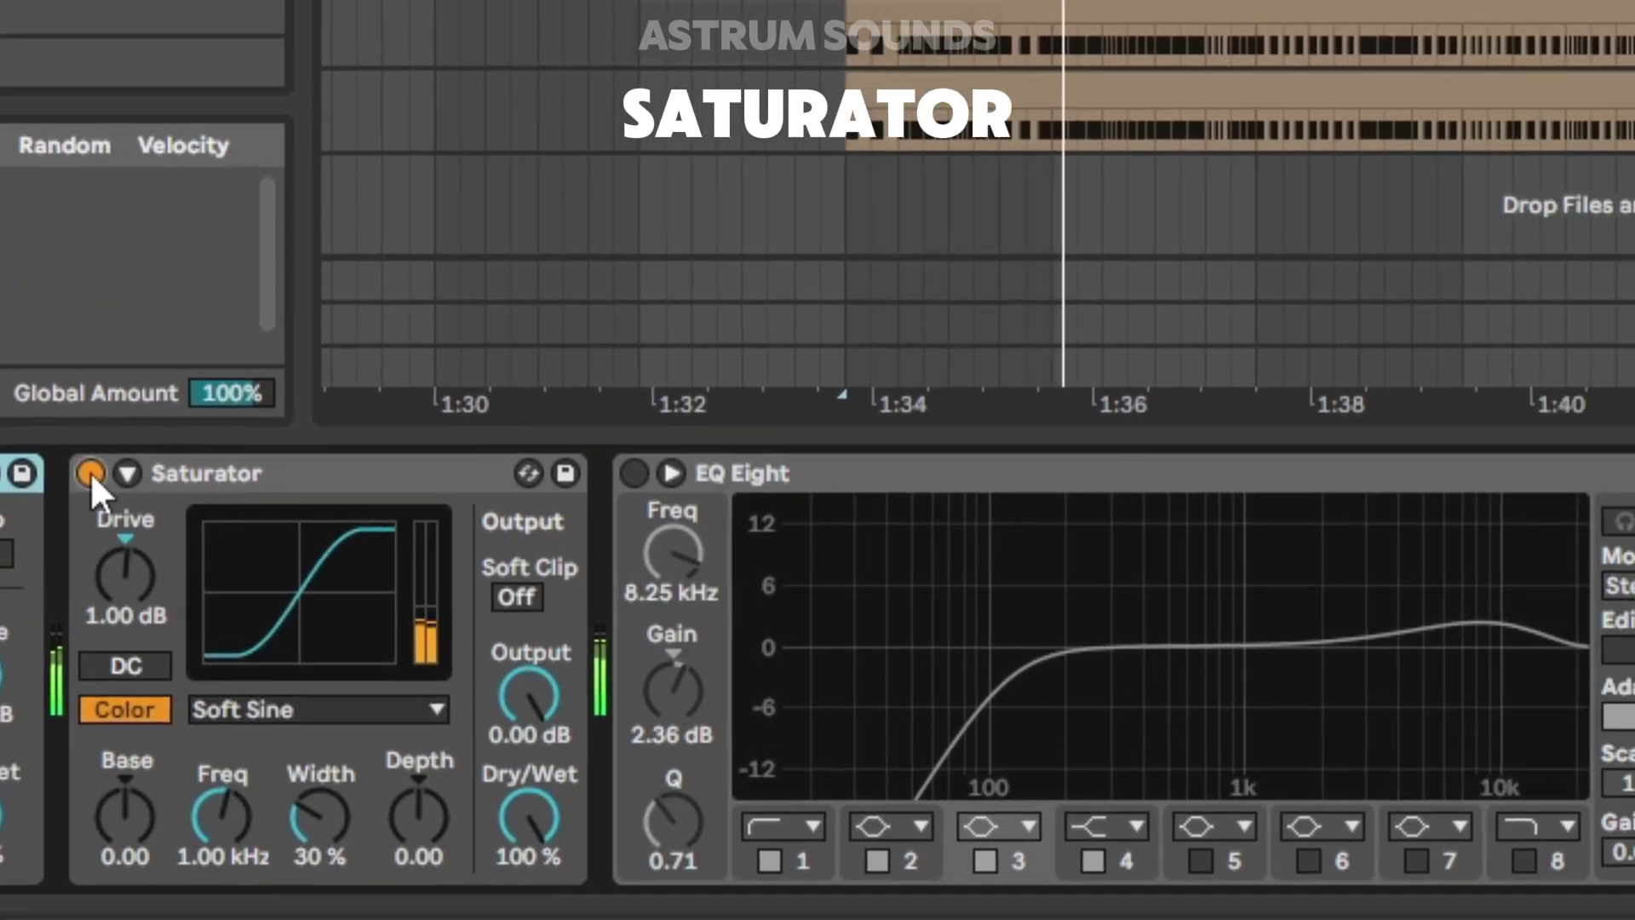
- Turn on the EQ Eight after the Soft Sine Saturator, and Warm Up Highs, EQ Eight and Echo in the filter-automated synth's chain
{"action": "left_click", "coordinate": [634, 474]}
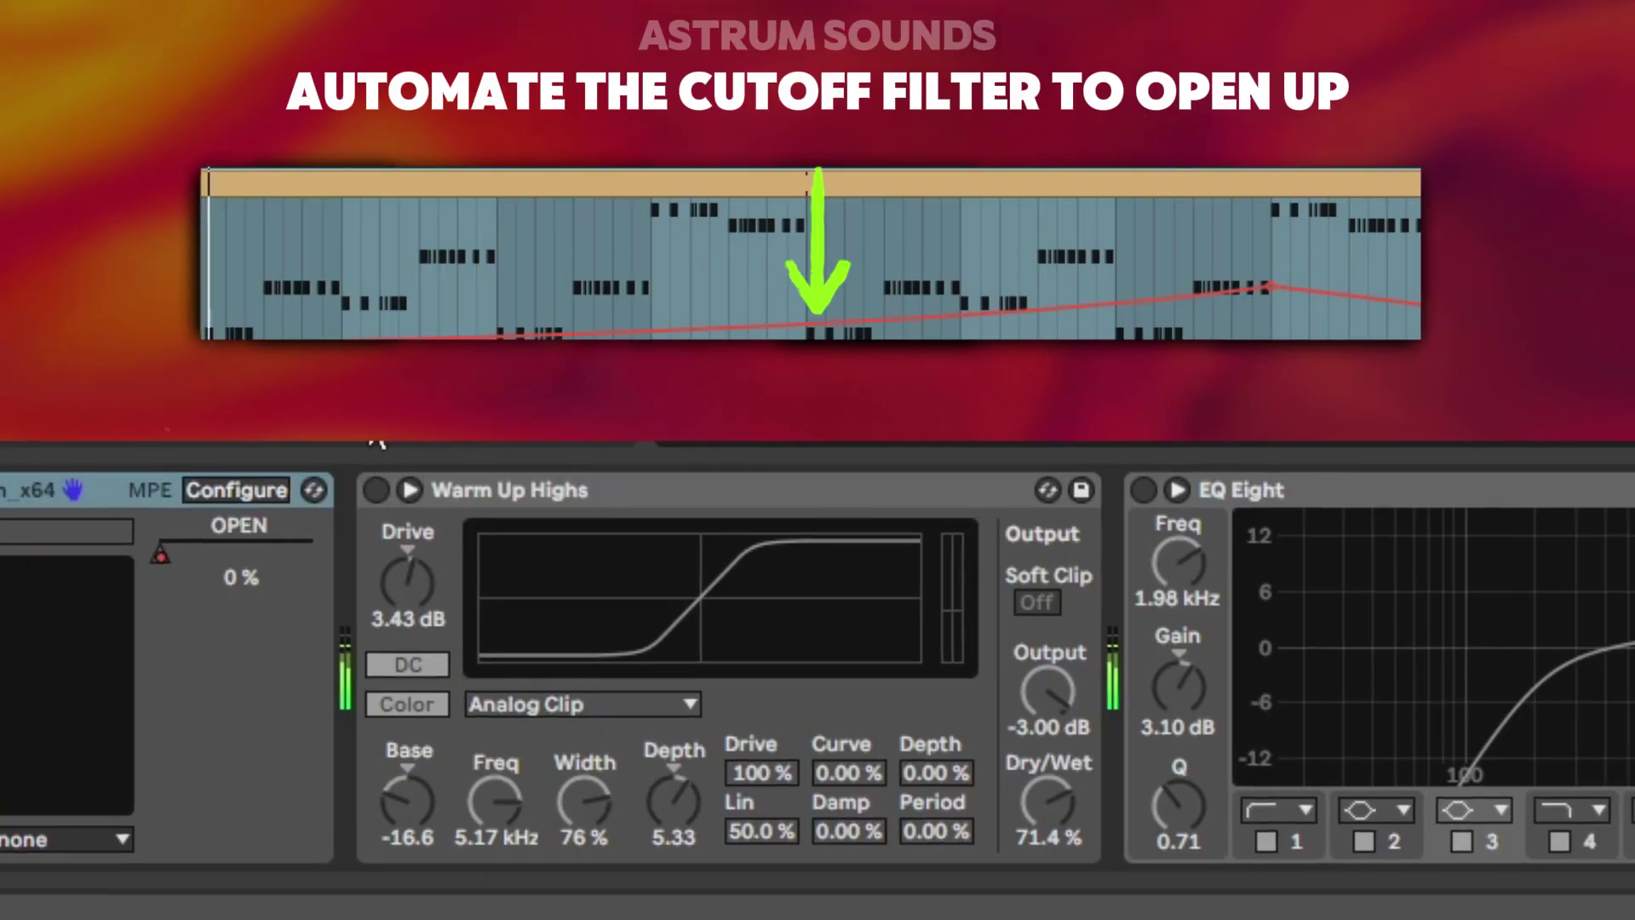
{"action": "left_click", "coordinate": [904, 487]}
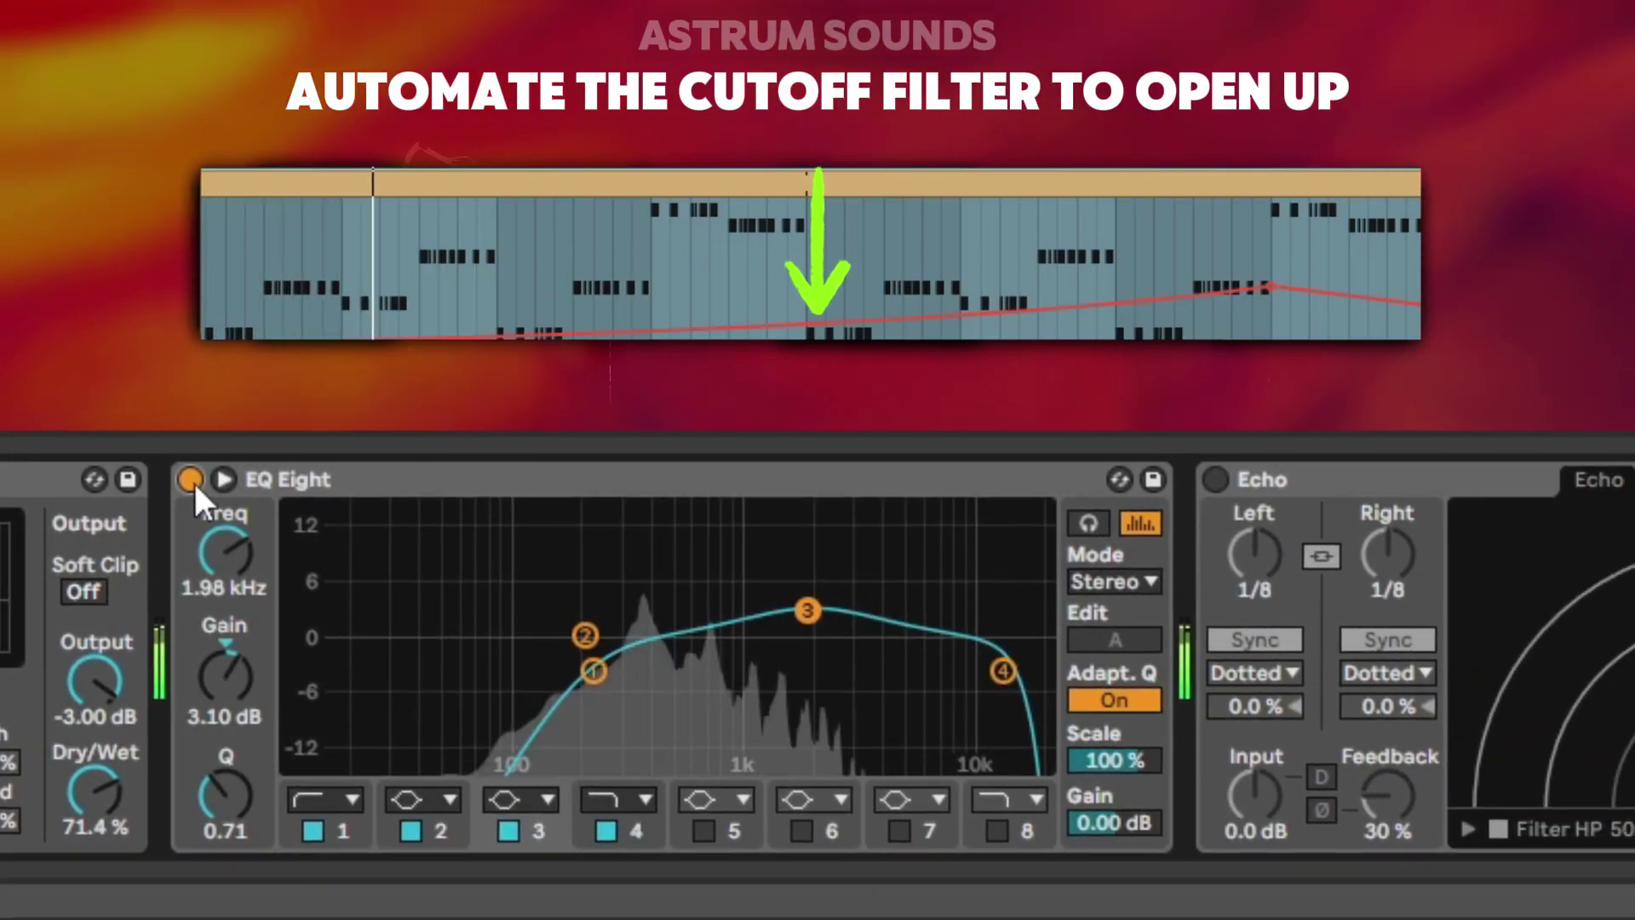
{"action": "left_click", "coordinate": [977, 477]}
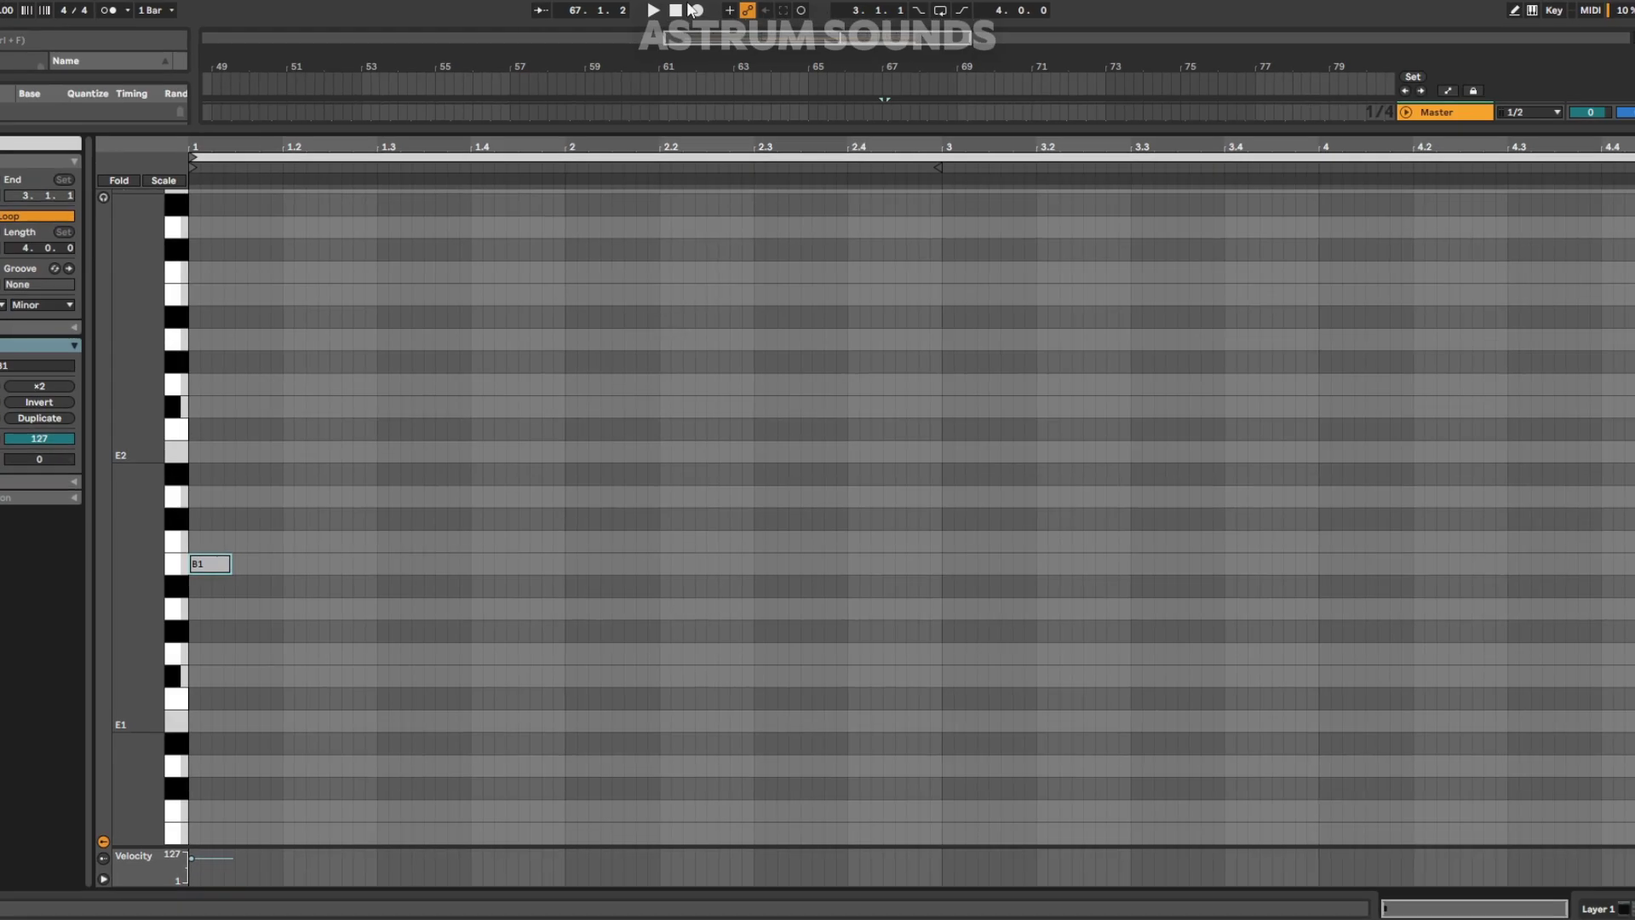
- Draw the rest of the first two bars of the Layer 1 melody: B1 at 1.2, four C2 notes, E2 at 2.2, B1 and two A1 notes
{"action": "left_click", "coordinate": [263, 558]}
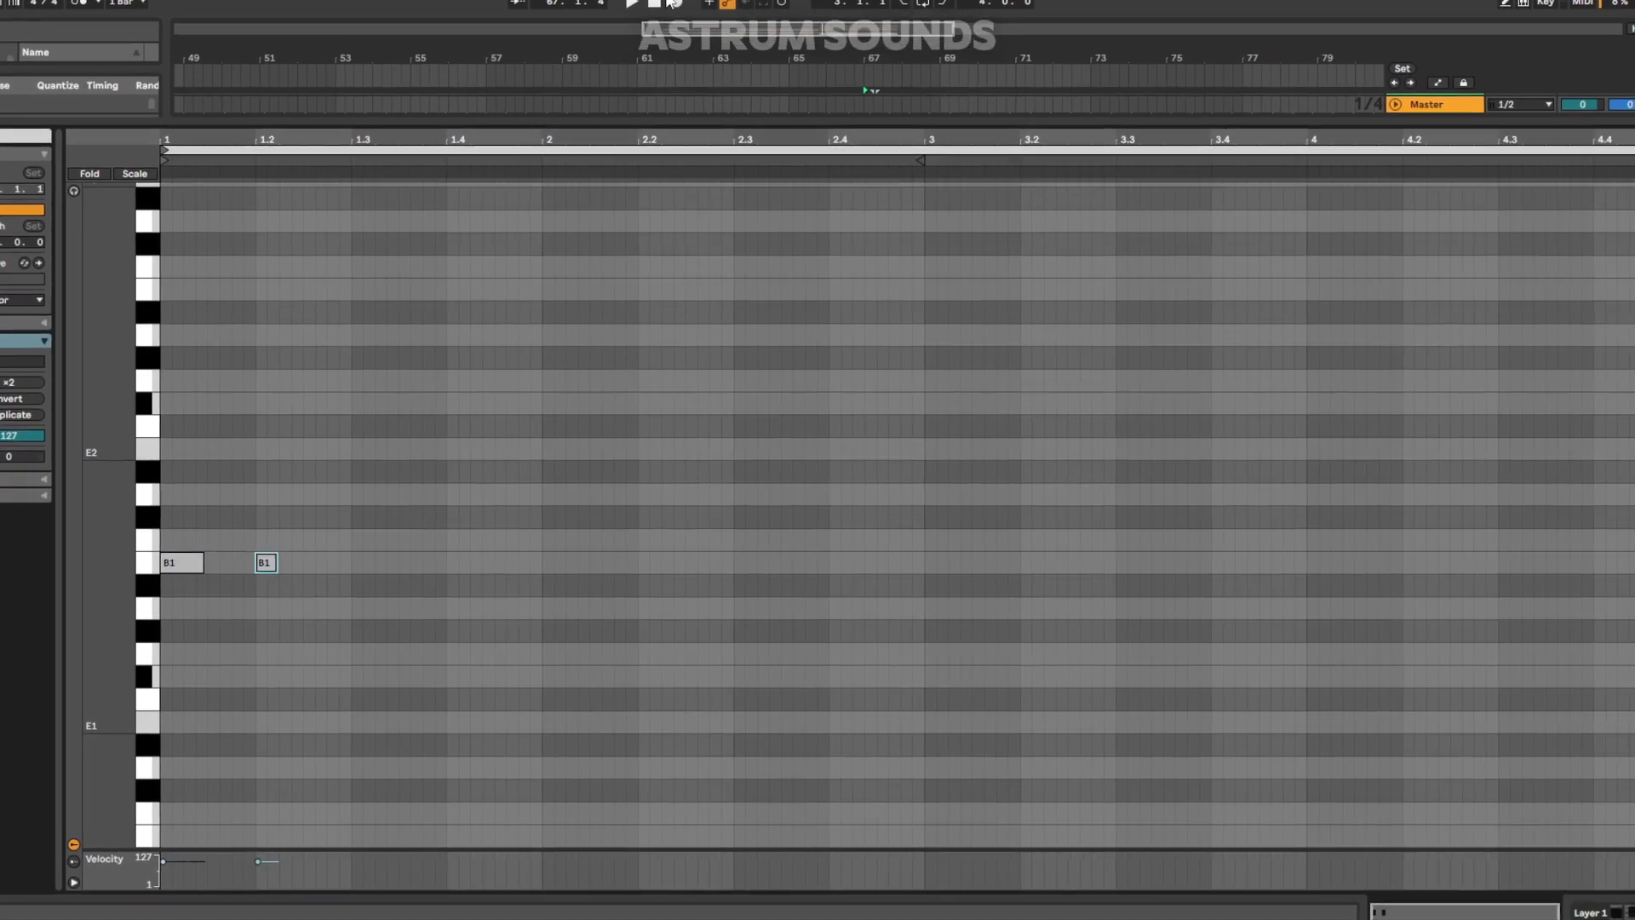
{"action": "left_click", "coordinate": [315, 539]}
{"action": "left_click", "coordinate": [361, 537]}
{"action": "left_click", "coordinate": [436, 536]}
{"action": "left_click", "coordinate": [511, 537]}
{"action": "left_click", "coordinate": [612, 444]}
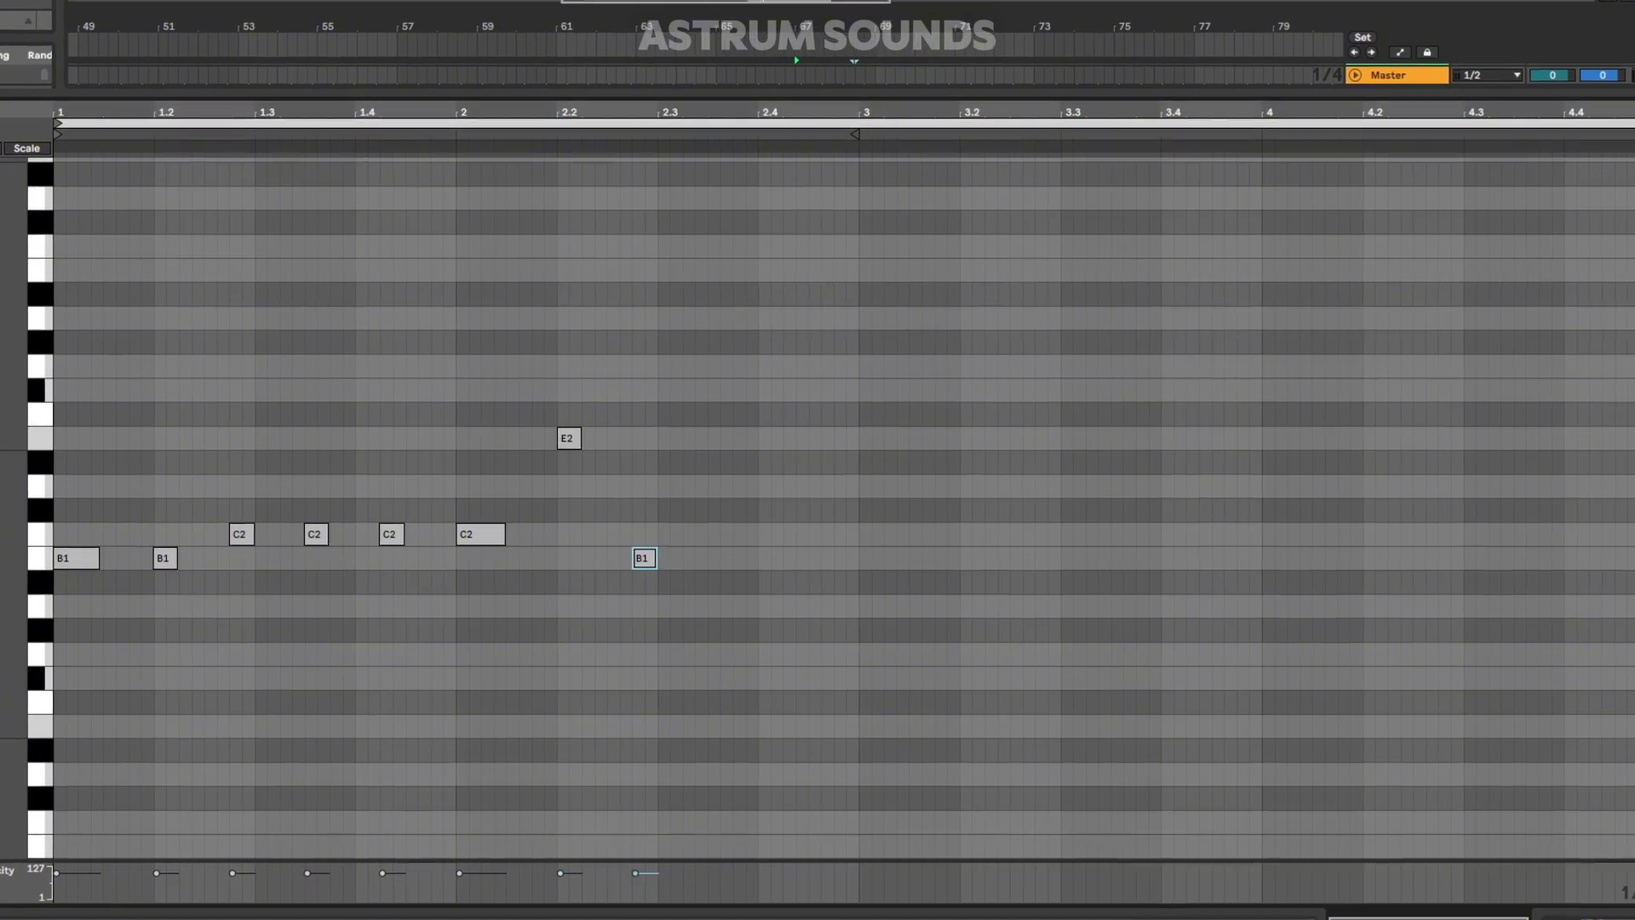
{"action": "left_click", "coordinate": [683, 560]}
{"action": "left_click", "coordinate": [758, 607]}
{"action": "left_click", "coordinate": [831, 607]}
- Continue the melody through bars 3 and 4, starting with B1 at 3 and 3.2 followed by a run of C2 notes
{"action": "left_click", "coordinate": [917, 561]}
{"action": "left_click", "coordinate": [936, 555]}
{"action": "left_click", "coordinate": [1013, 530]}
{"action": "left_click", "coordinate": [1090, 531]}
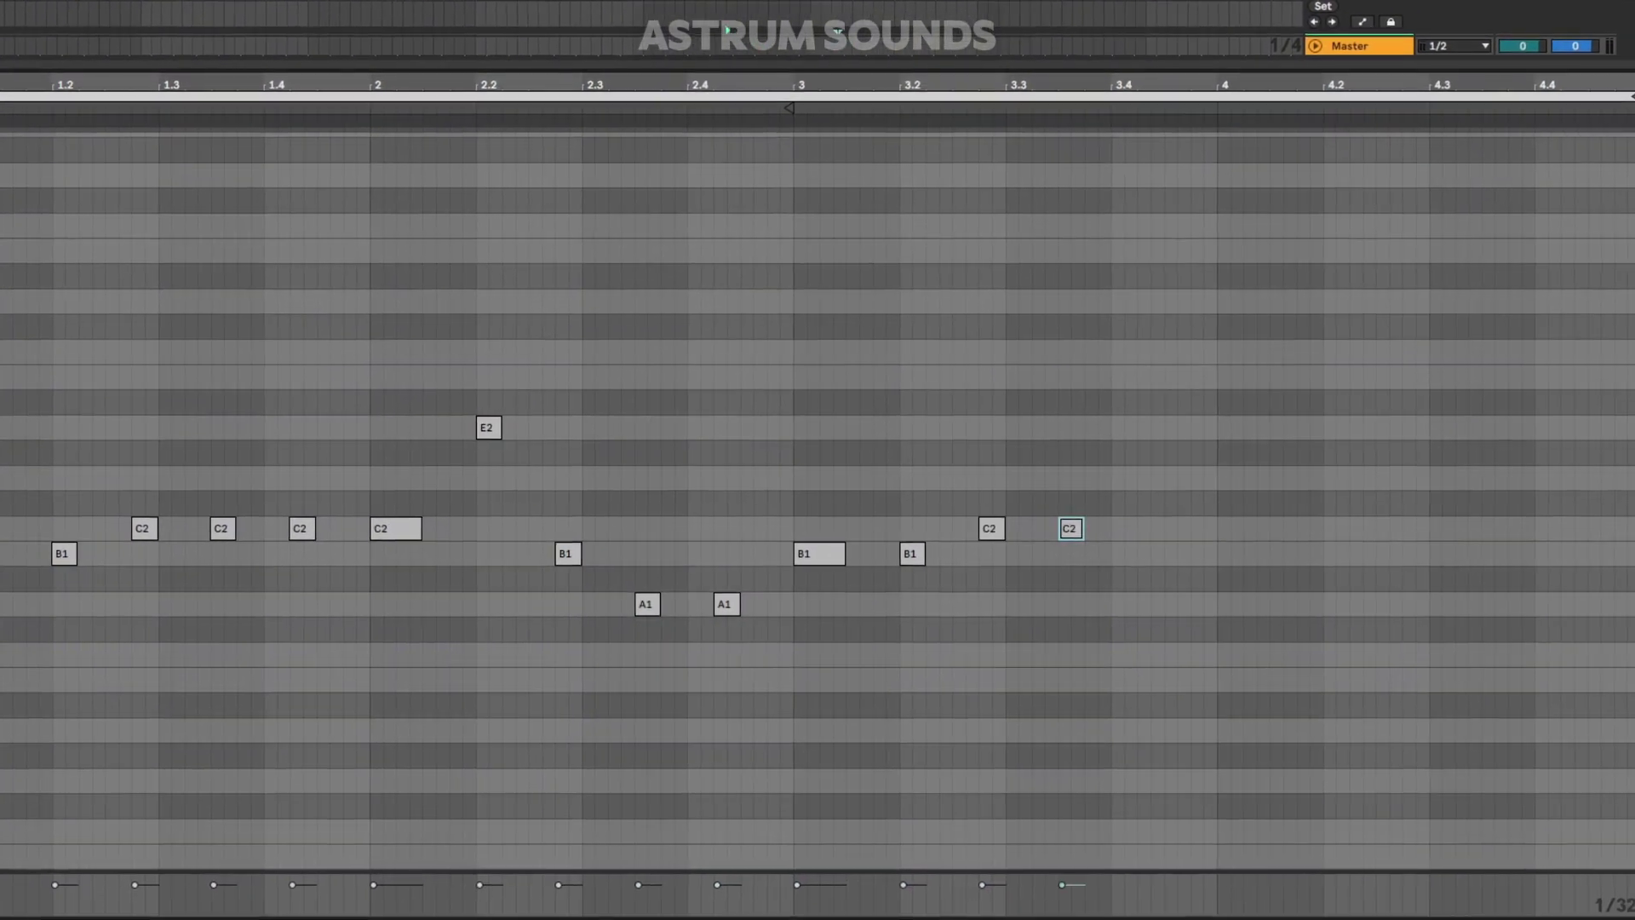
{"action": "left_click", "coordinate": [1168, 531]}
{"action": "left_click", "coordinate": [1245, 530]}
{"action": "left_click", "coordinate": [1349, 604]}
{"action": "left_click", "coordinate": [1427, 555]}
{"action": "left_click", "coordinate": [1477, 551]}
{"action": "left_click", "coordinate": [1564, 551]}
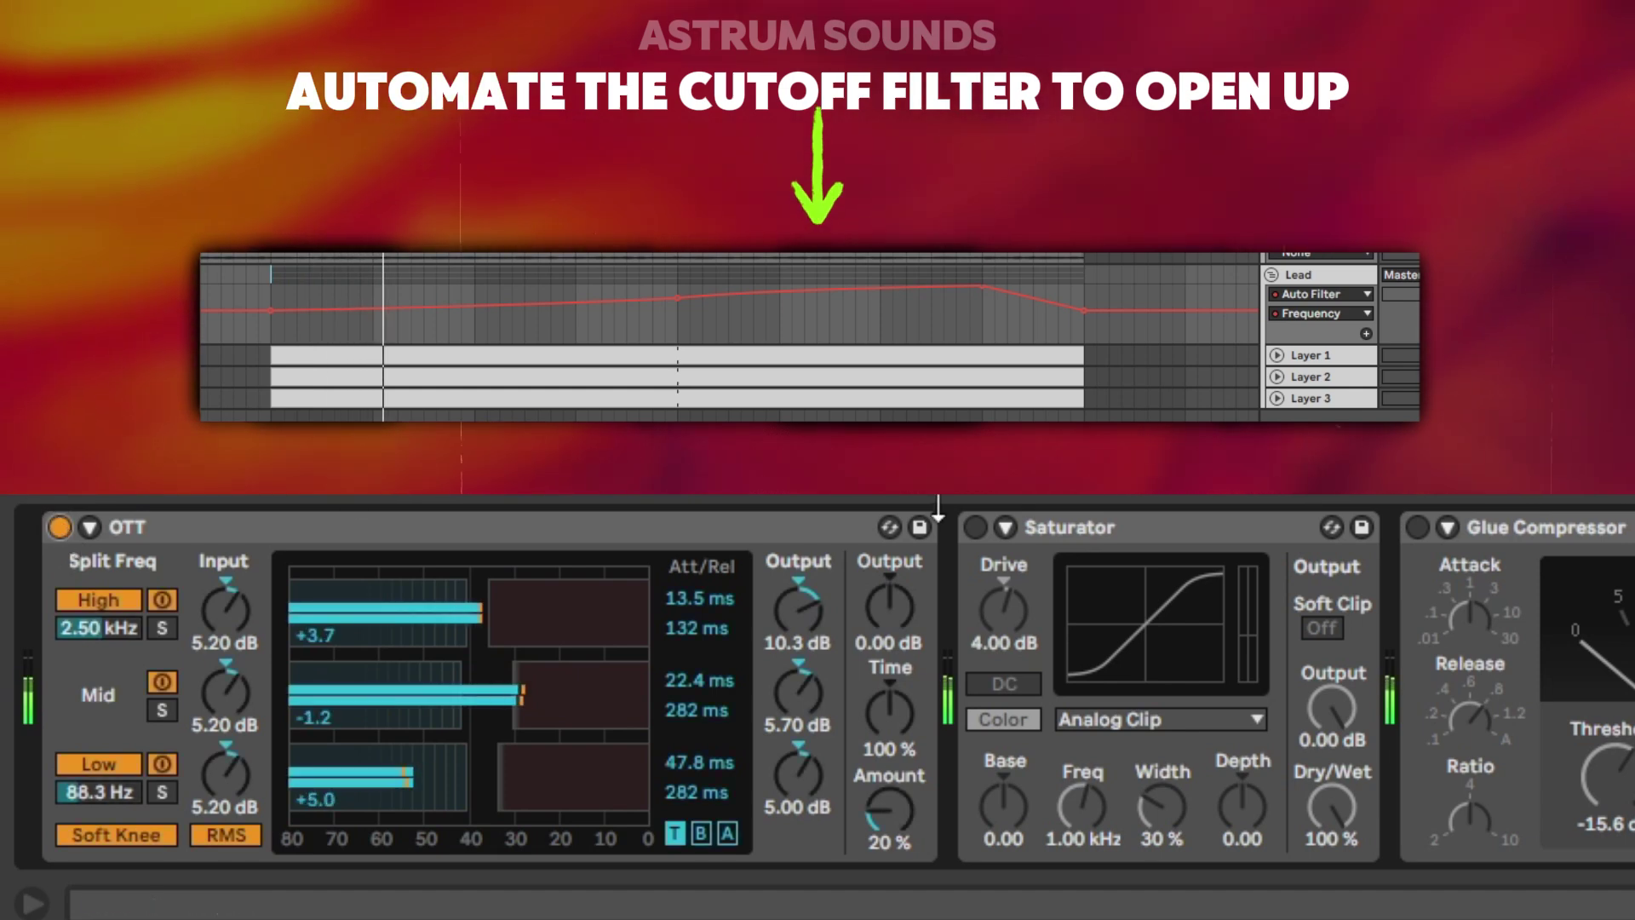
- Turn on the Saturator, Glue Compressor, EQ Eight and Reverb & Delay rack in the Lead group's effect chain
{"action": "left_click", "coordinate": [976, 528]}
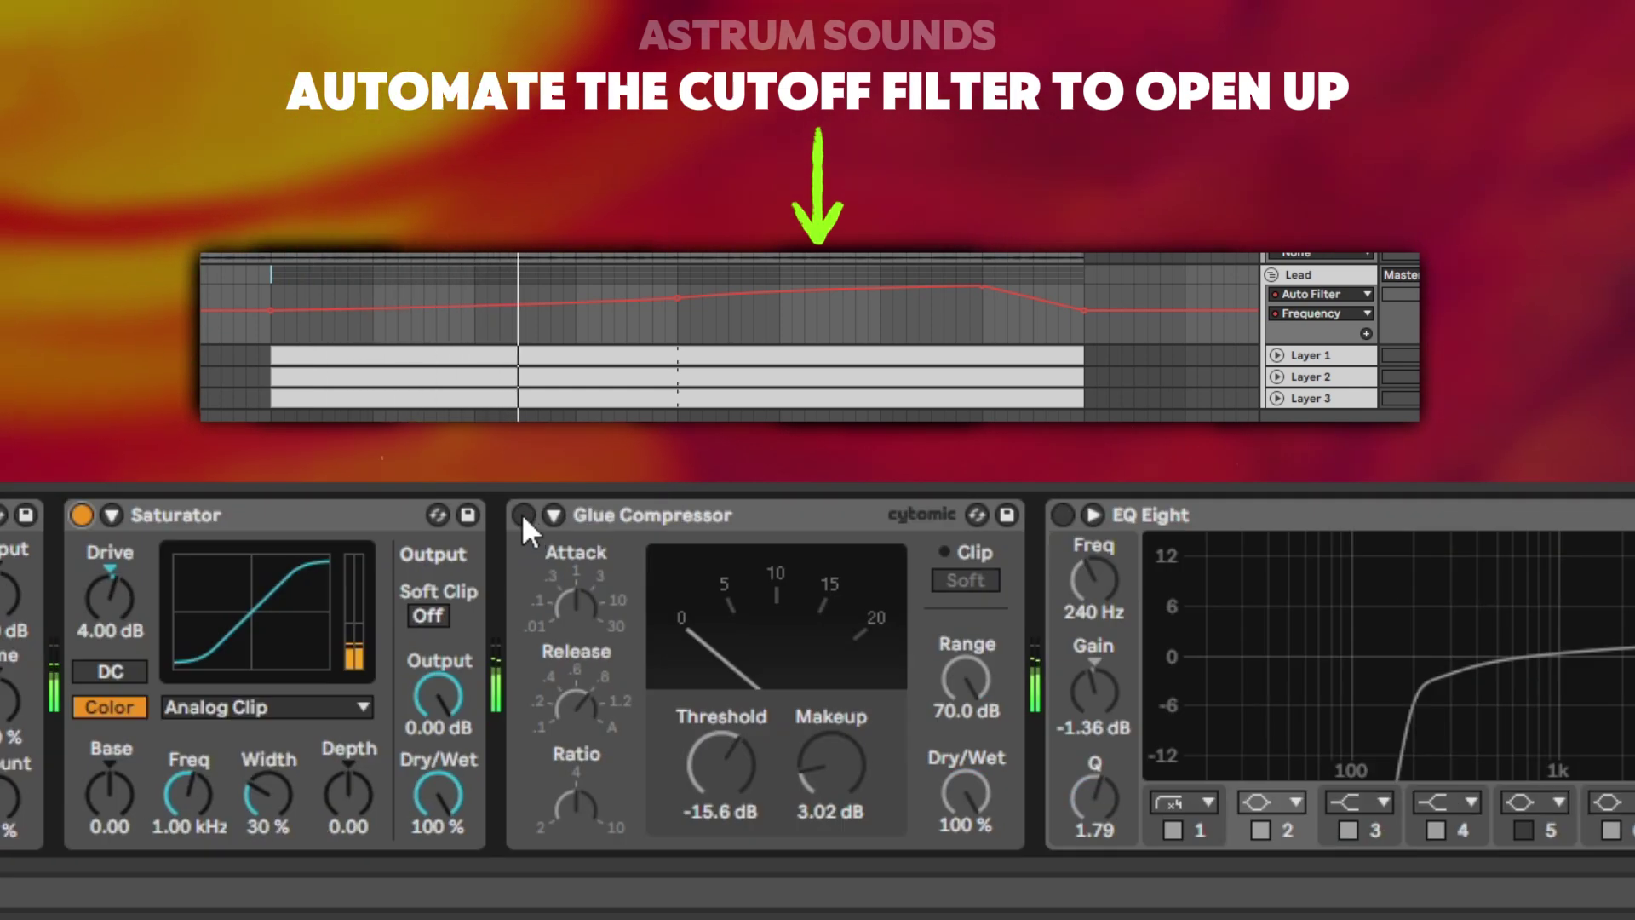
{"action": "left_click", "coordinate": [1413, 530]}
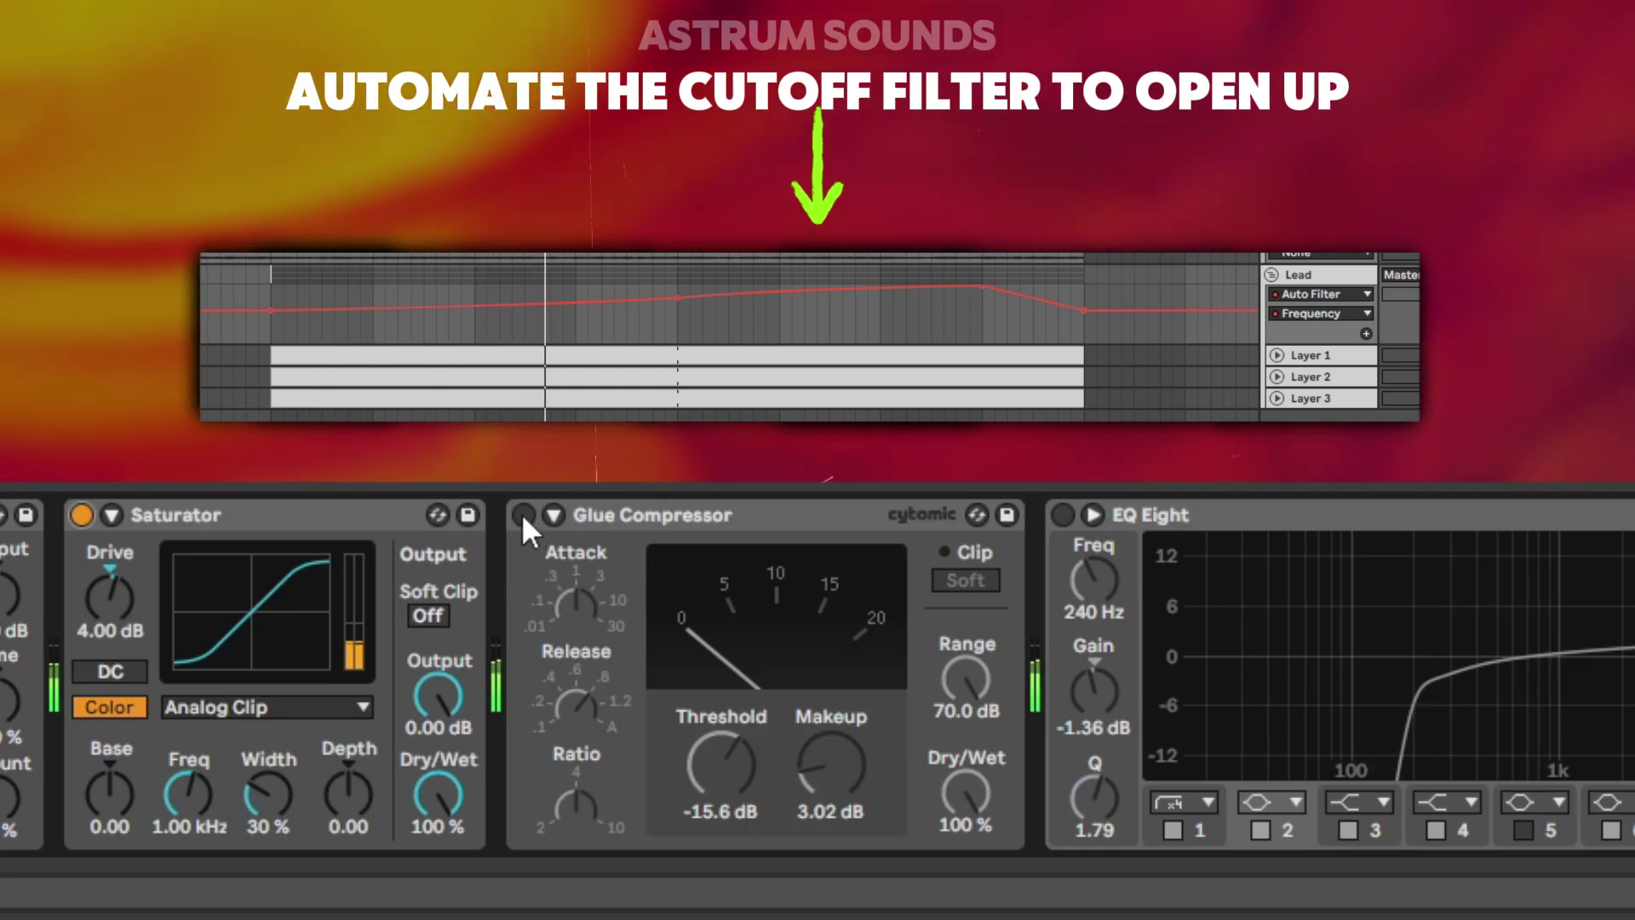
{"action": "left_click", "coordinate": [1158, 516]}
{"action": "left_click", "coordinate": [1068, 512]}
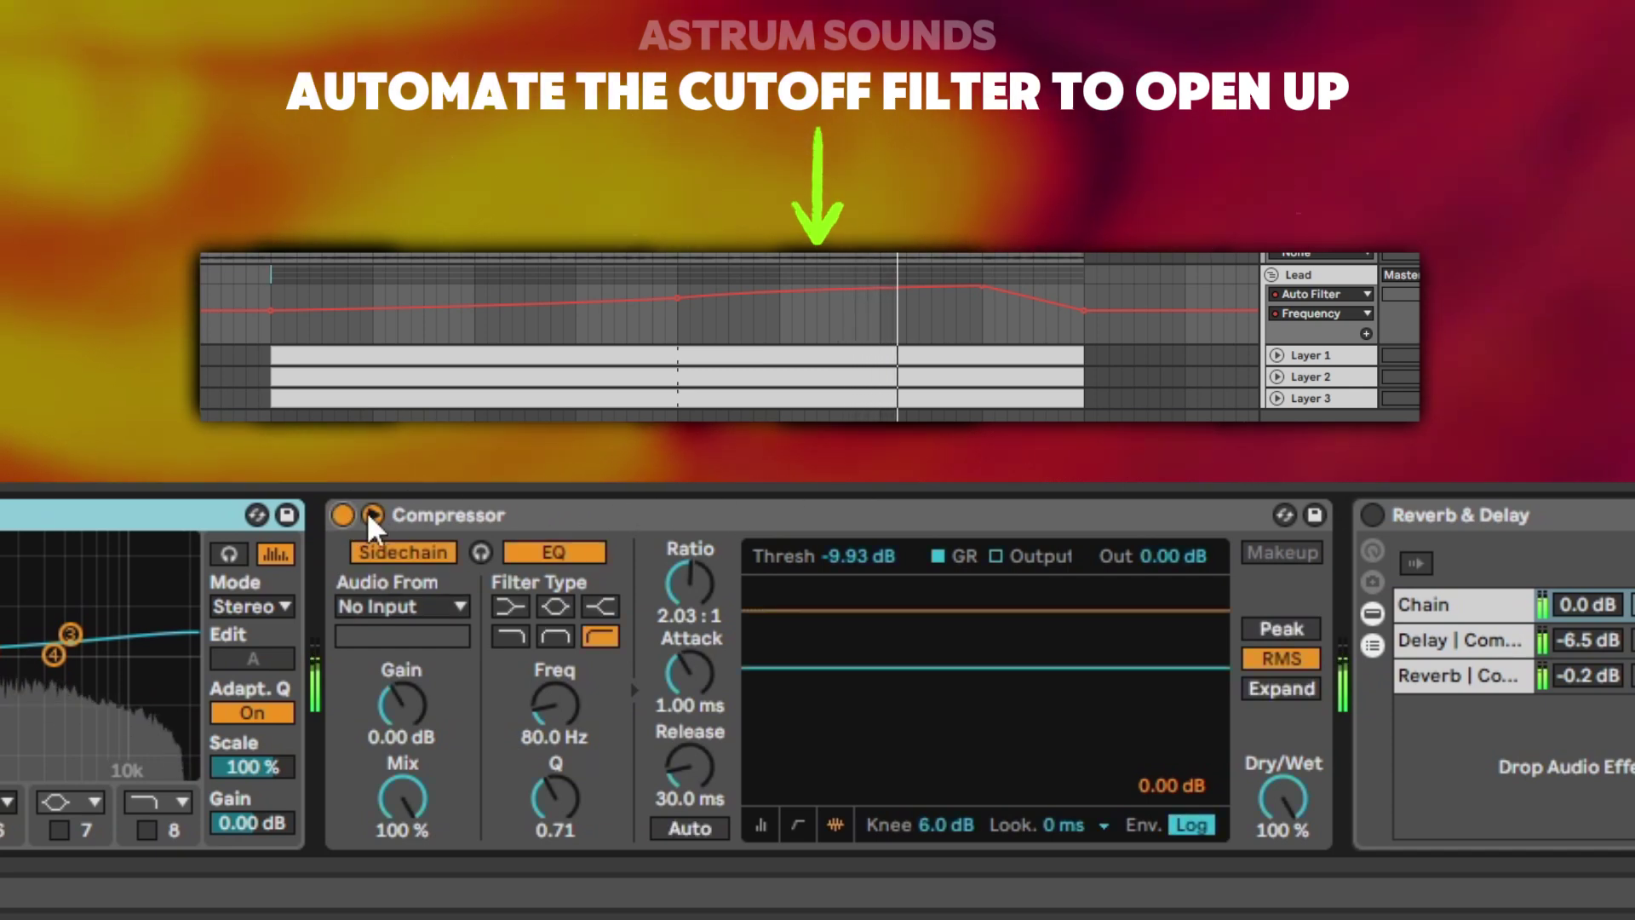
{"action": "left_click", "coordinate": [1372, 514]}
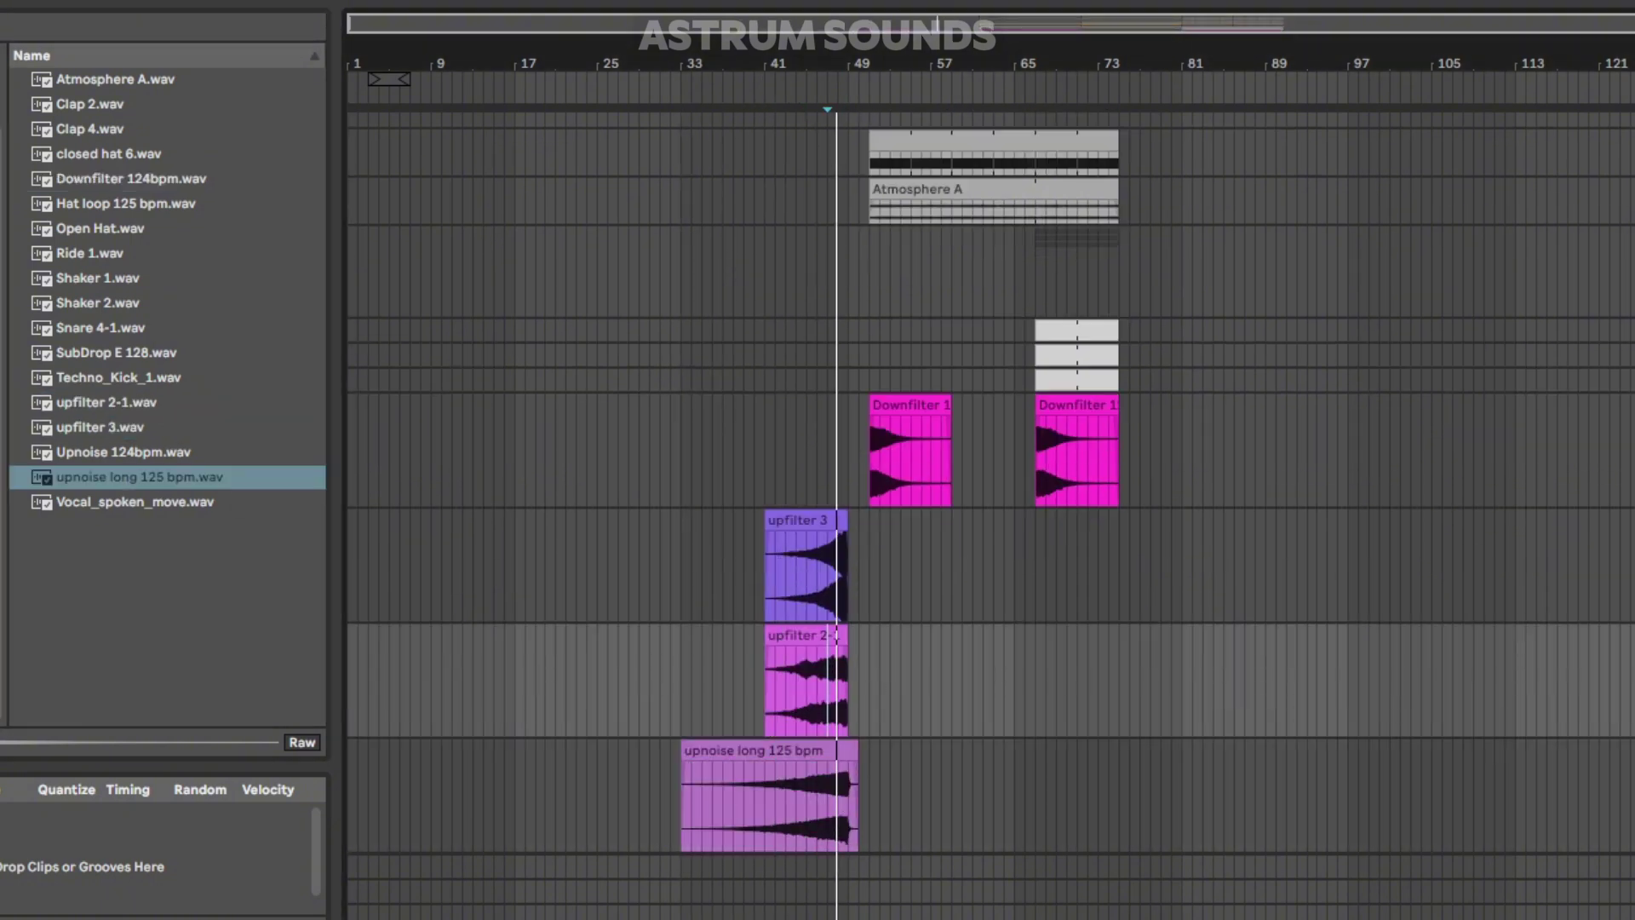
- Audition the riser samples upfilter 2-1.wav and upfilter 3.wav in the sample browser
{"action": "scroll", "coordinate": [987, 511], "scroll_direction": "up", "scroll_amount": 2}
{"action": "left_click", "coordinate": [109, 402]}
{"action": "left_click", "coordinate": [119, 428]}
{"action": "scroll", "coordinate": [988, 511], "scroll_direction": "down", "scroll_amount": 3}
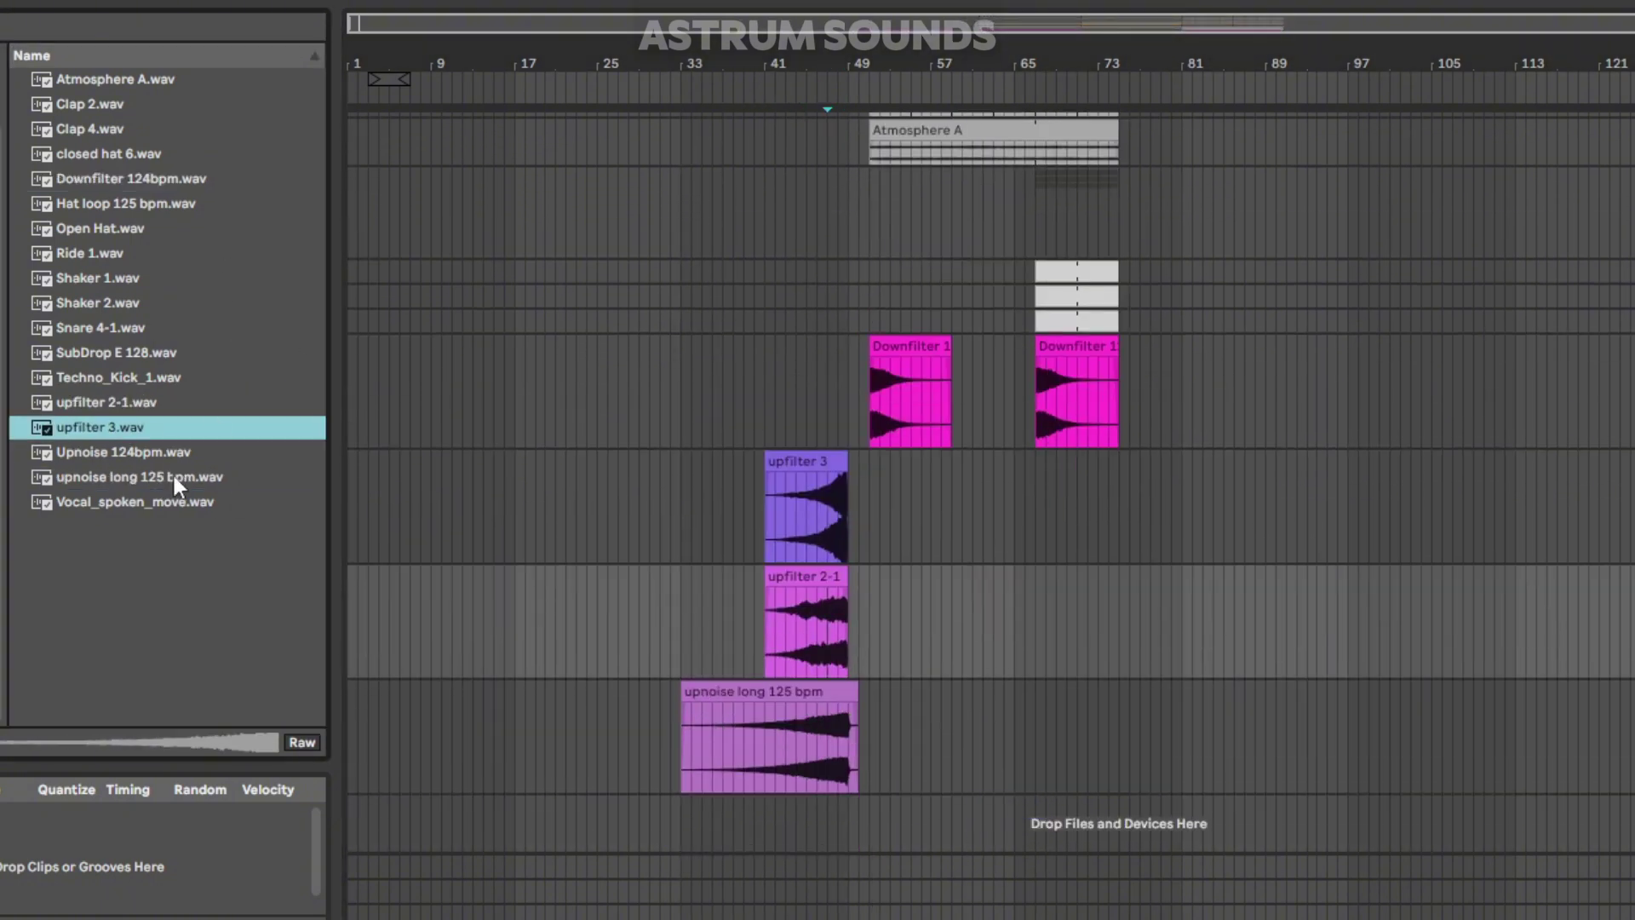